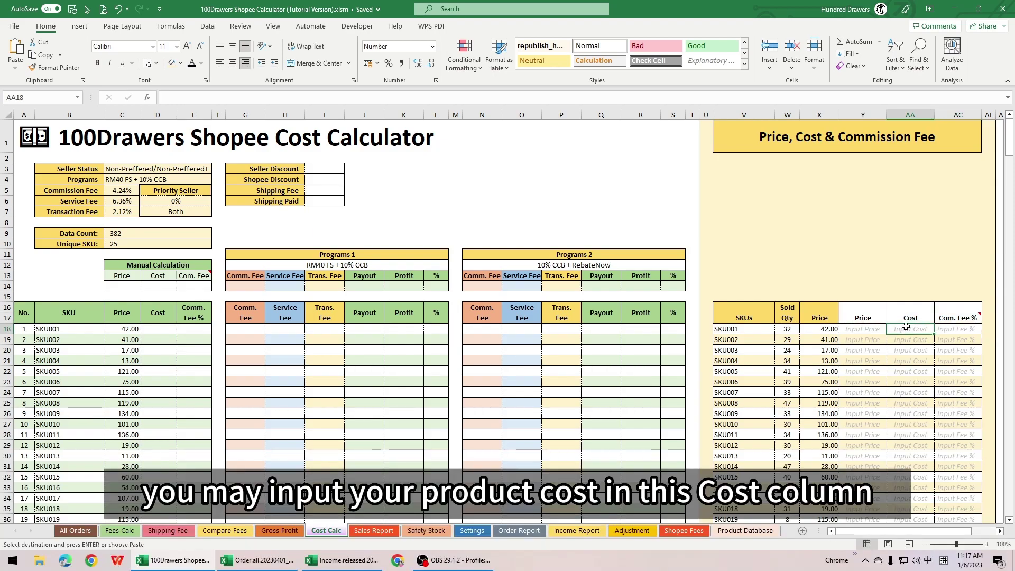
{"action": "type", "text": "18.32"}
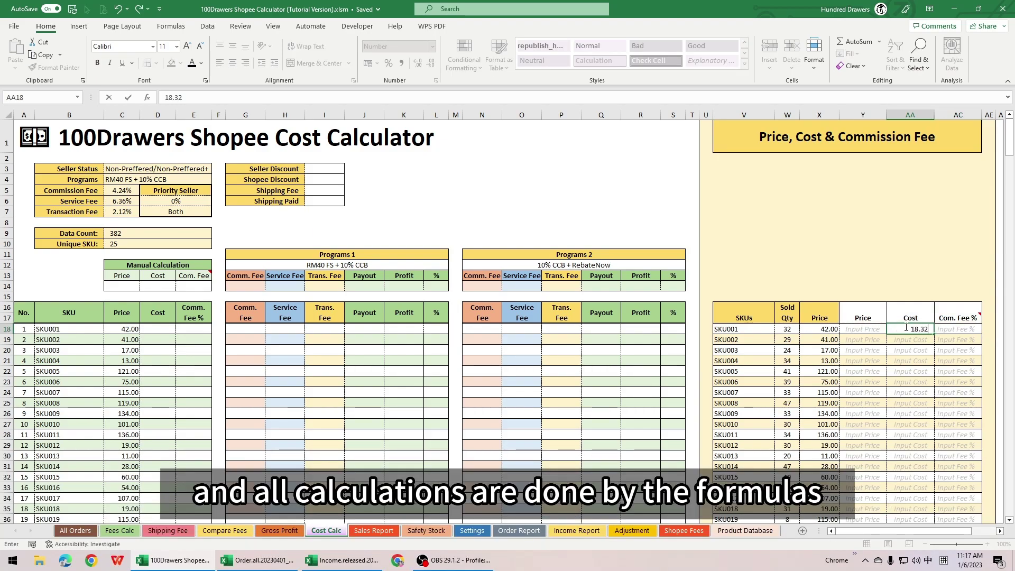
Step: Confirm SKU001's 18.32 cost and review its payout and profit under both programs
{"action": "key", "text": "Return"}
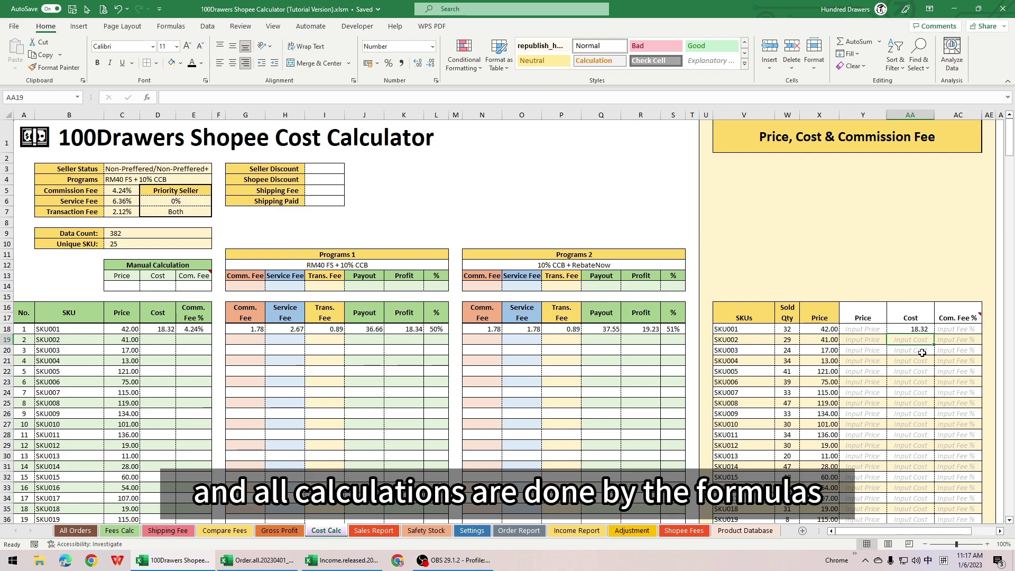
{"action": "left_click_drag", "start_coordinate": [372, 329], "coordinate": [425, 330]}
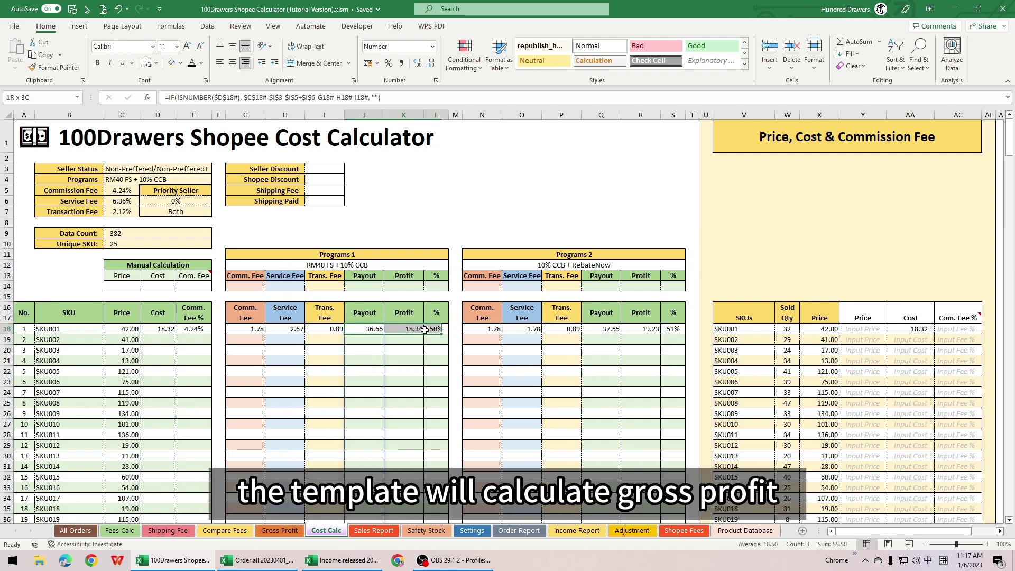
{"action": "left_click", "coordinate": [372, 265]}
{"action": "left_click_drag", "start_coordinate": [602, 313], "coordinate": [639, 327]}
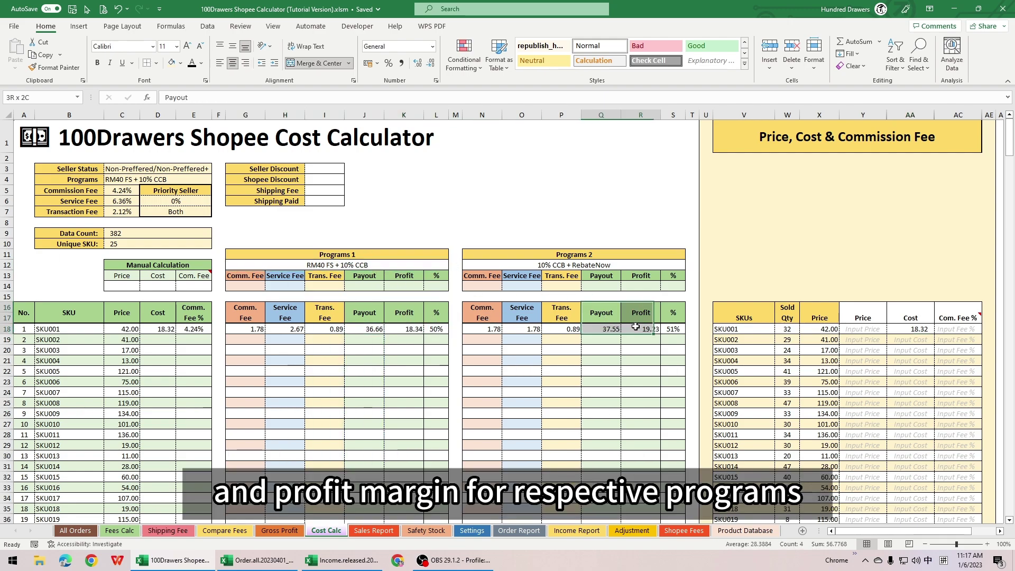
{"action": "left_click", "coordinate": [635, 266]}
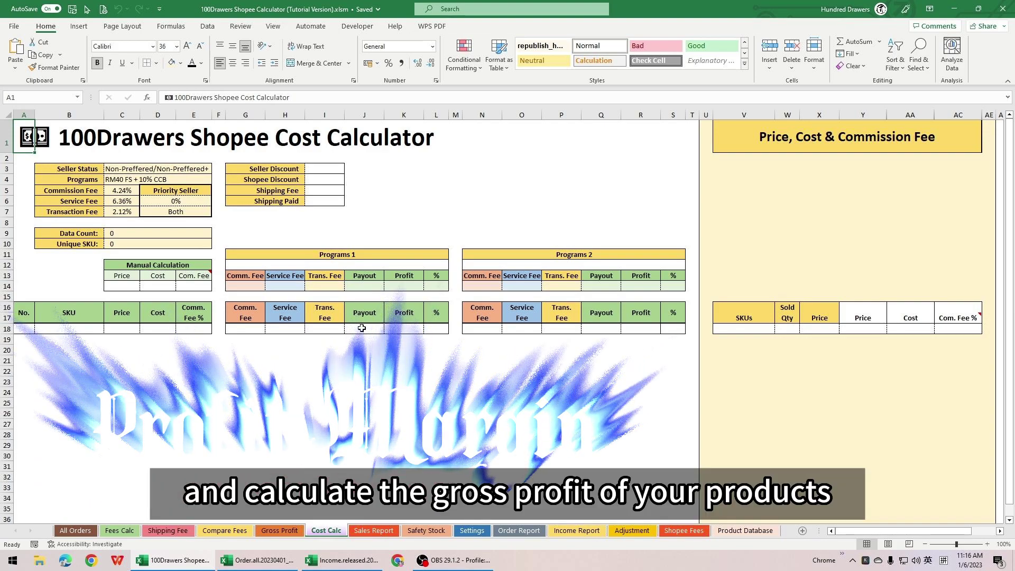
Step: Copy the entire order report and paste it into the Order Report sheet
{"action": "left_click", "coordinate": [263, 561]}
{"action": "key", "text": "ctrl+a"}
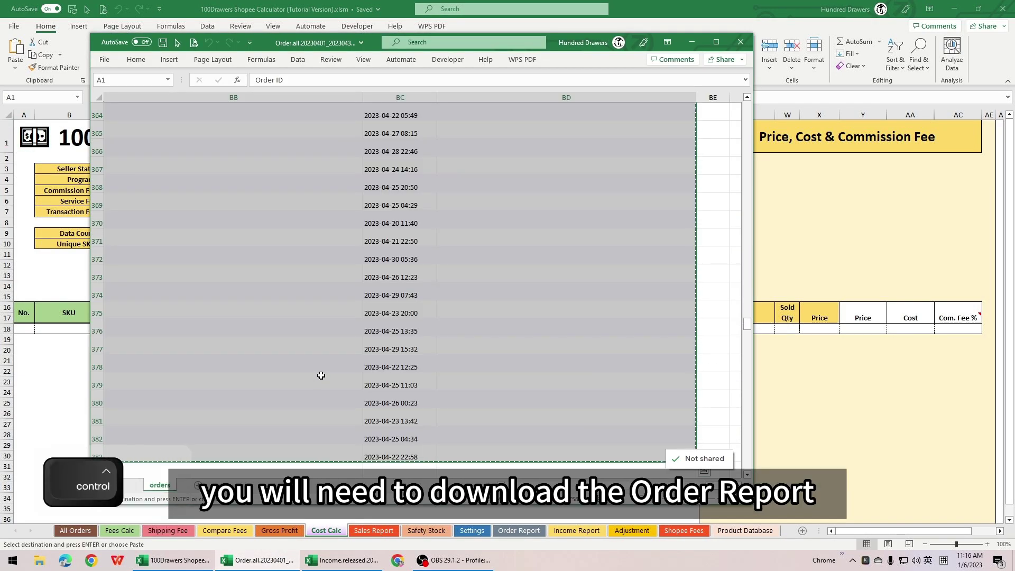
{"action": "key", "text": "ctrl+c"}
{"action": "left_click", "coordinate": [175, 560]}
{"action": "left_click", "coordinate": [519, 531]}
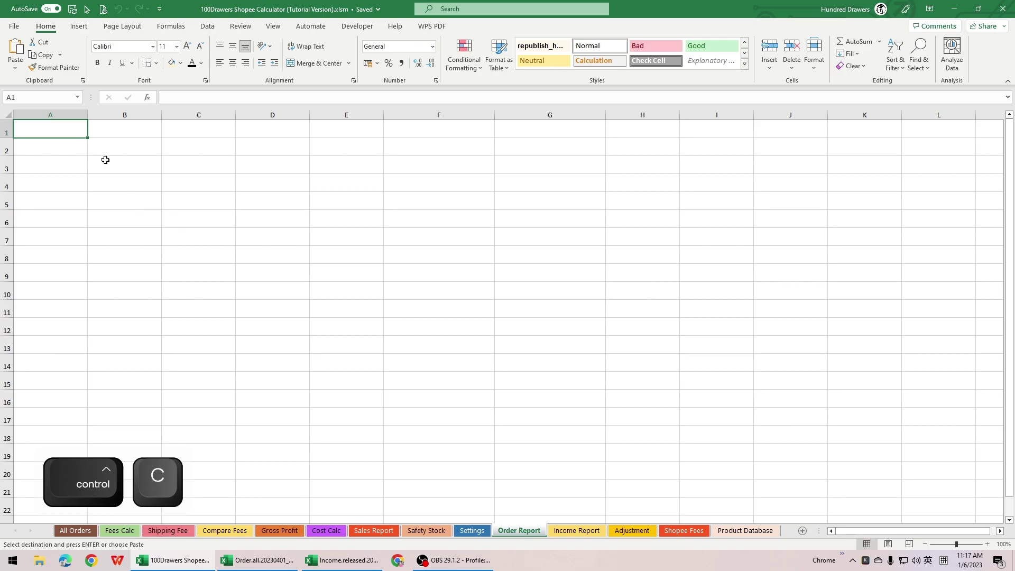
{"action": "key", "text": "ctrl+v"}
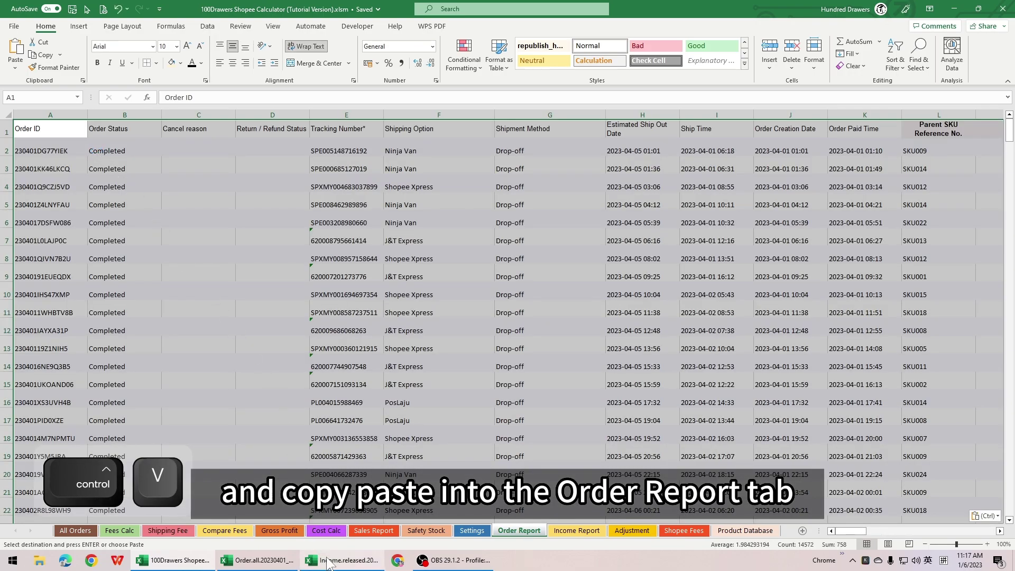
Step: Copy the income data block and paste it into the Income Report sheet
{"action": "left_click", "coordinate": [342, 560]}
{"action": "left_click_drag", "start_coordinate": [556, 519], "coordinate": [698, 520]}
{"action": "left_click", "coordinate": [867, 238], "text": "shift"}
{"action": "key", "text": "ctrl+shift+Down"}
{"action": "key", "text": "ctrl+c"}
{"action": "left_click", "coordinate": [341, 560]}
{"action": "left_click", "coordinate": [566, 530]}
{"action": "key", "text": "ctrl+v"}
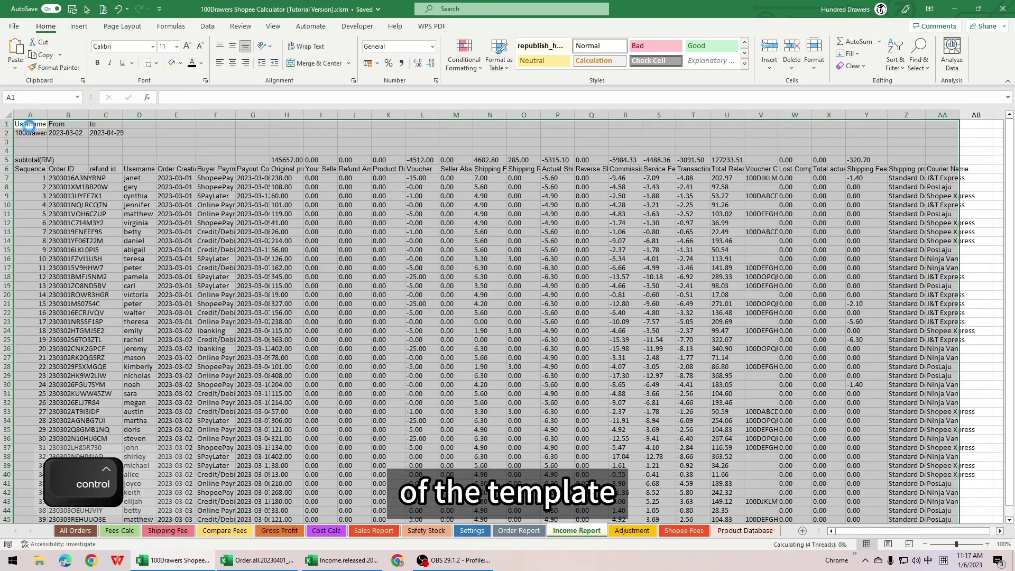
Step: Set Programs 1 to RM40 FS + 10% CCB on the Cost Calc sheet
{"action": "left_click", "coordinate": [325, 529]}
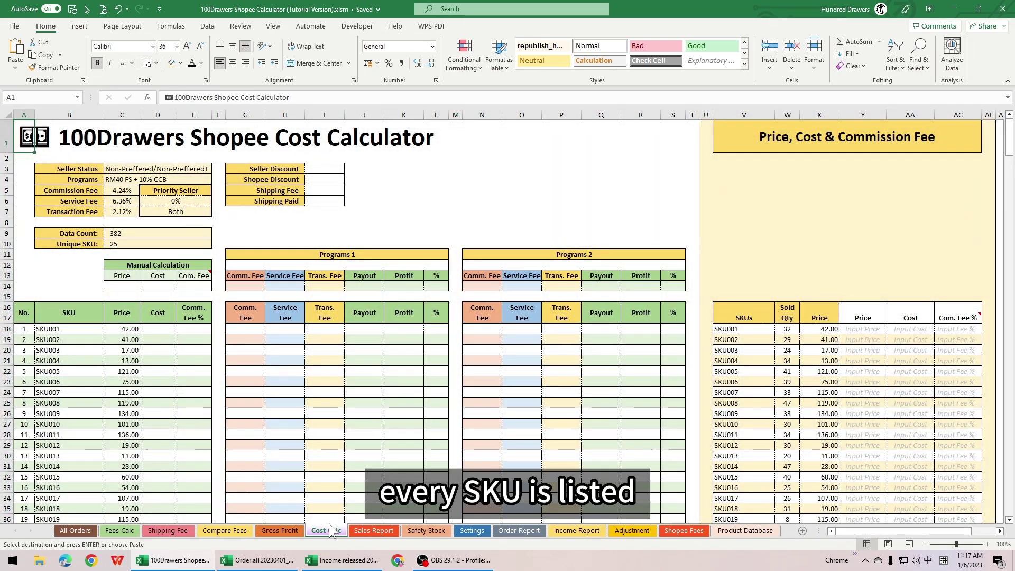
{"action": "left_click_drag", "start_coordinate": [79, 330], "coordinate": [76, 426]}
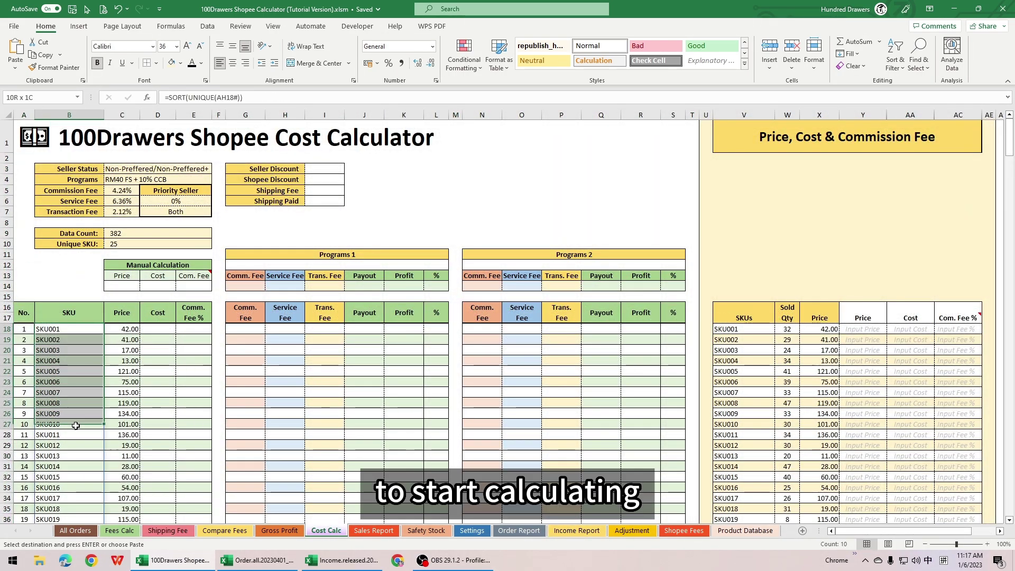
{"action": "left_click", "coordinate": [250, 380]}
{"action": "left_click", "coordinate": [356, 266]}
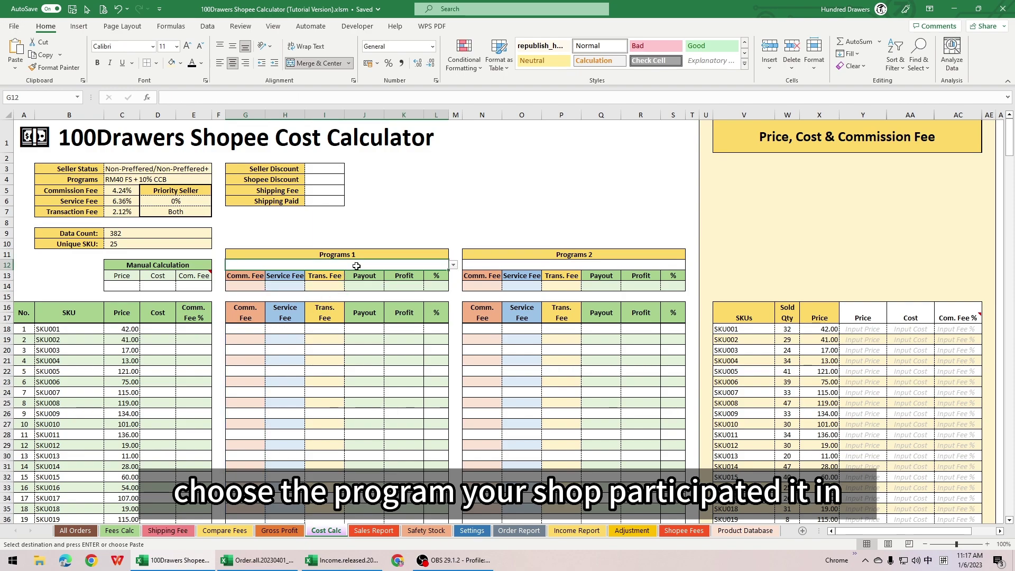
{"action": "left_click", "coordinate": [452, 266]}
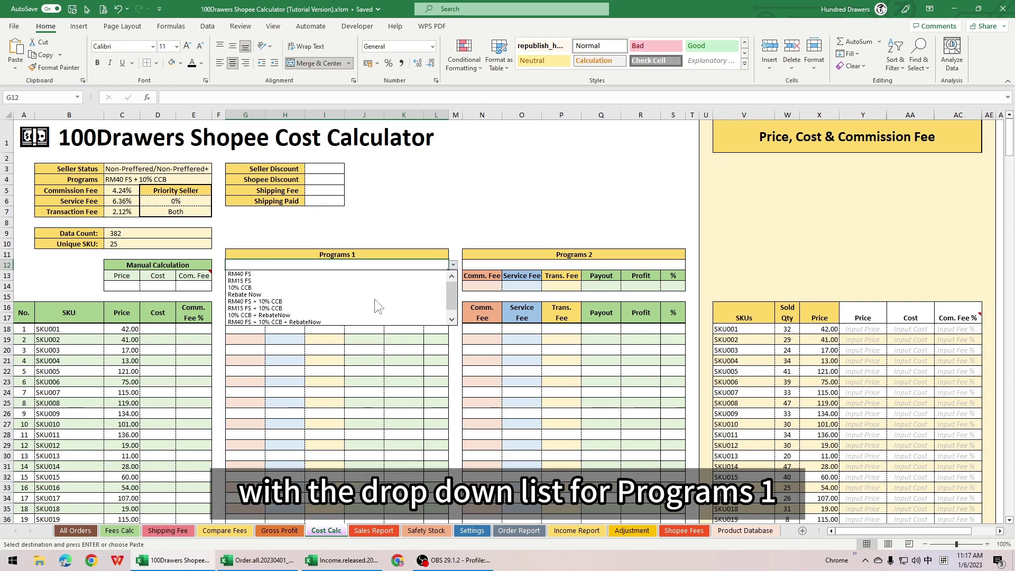
{"action": "left_click", "coordinate": [268, 302]}
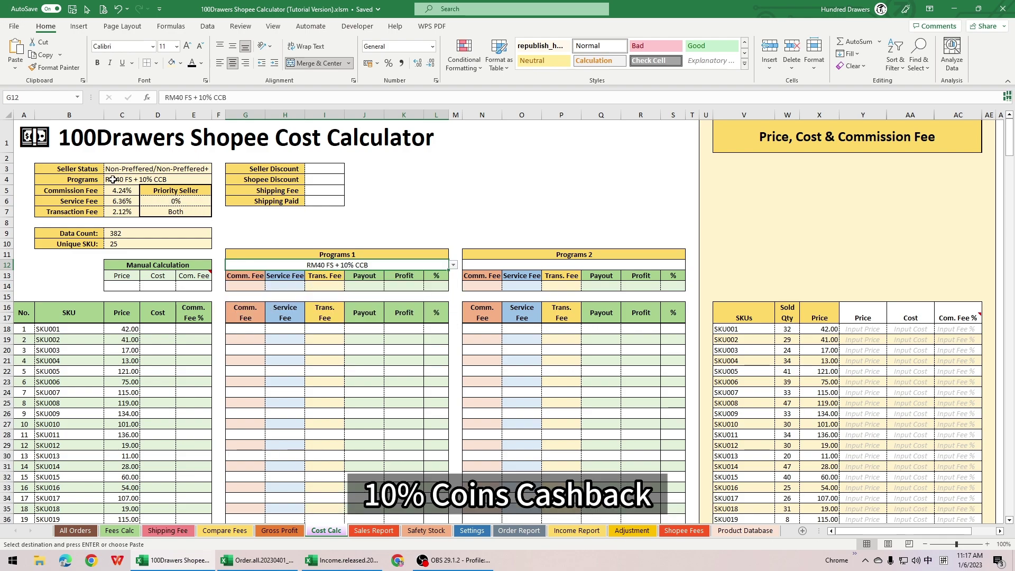
Step: Check the program list in Settings, then set Programs 2 to 10% CCB + RebateNow
{"action": "left_click", "coordinate": [471, 531]}
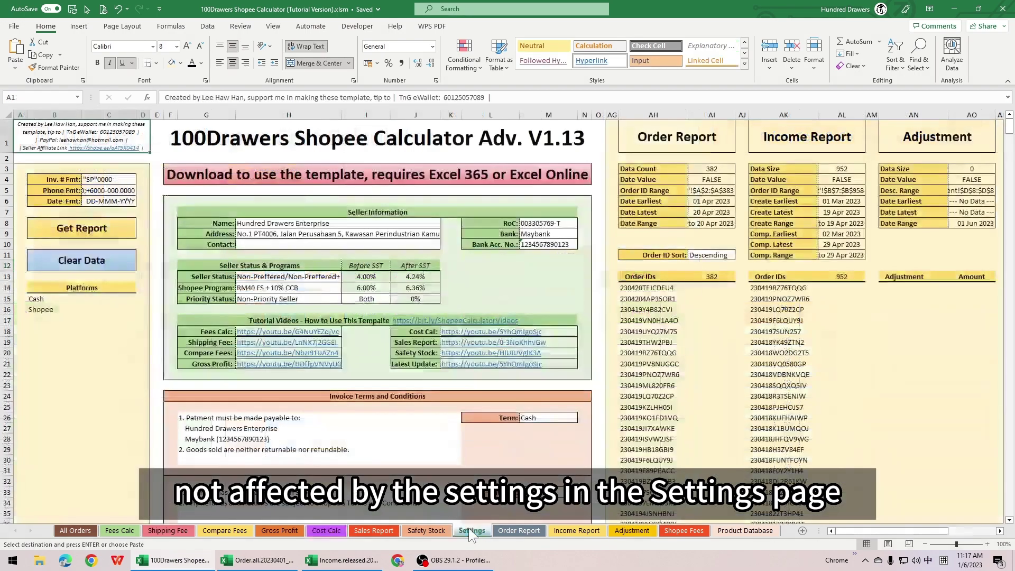
{"action": "left_click", "coordinate": [317, 287]}
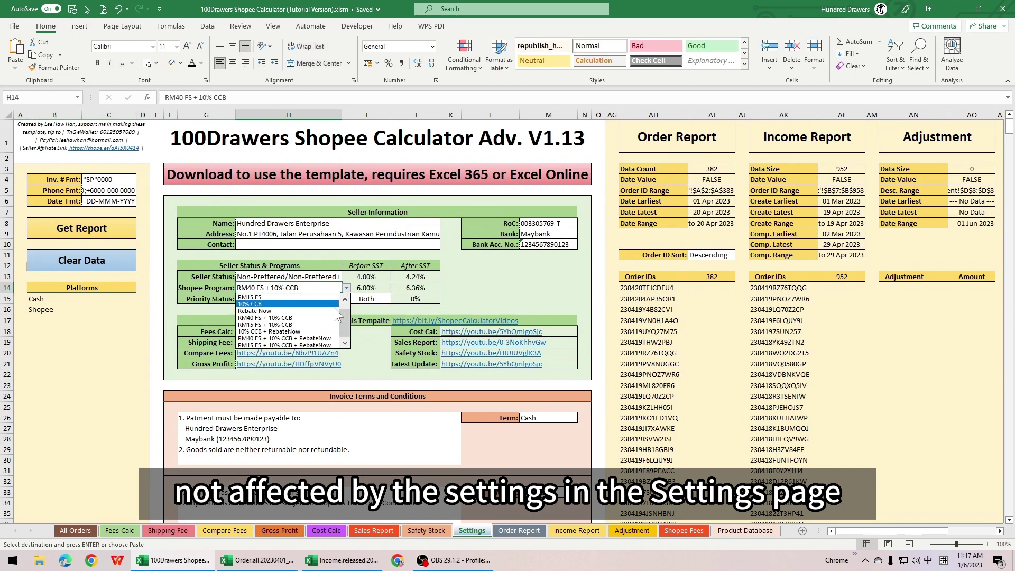
{"action": "left_click", "coordinate": [346, 288]}
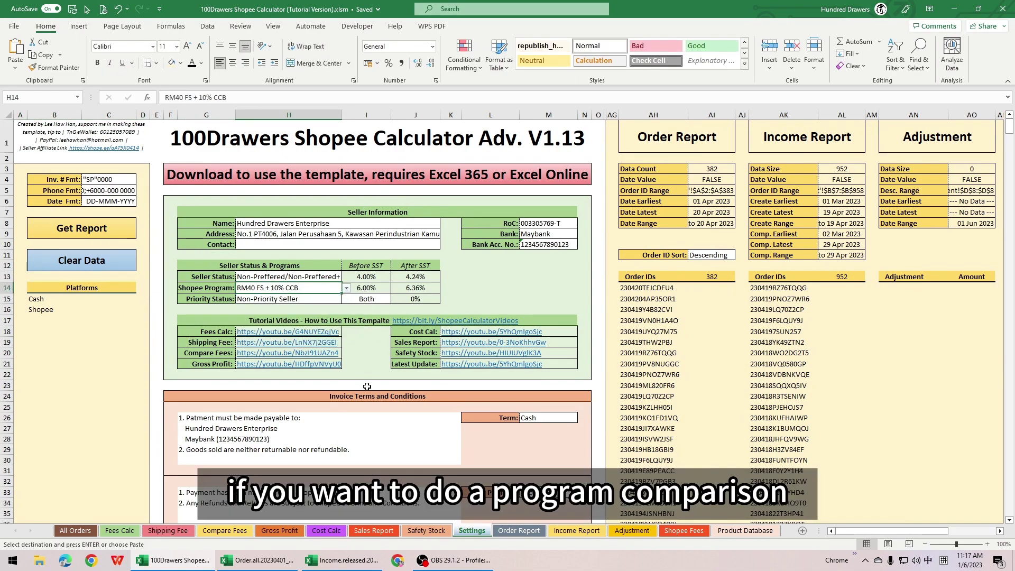
{"action": "left_click", "coordinate": [326, 530]}
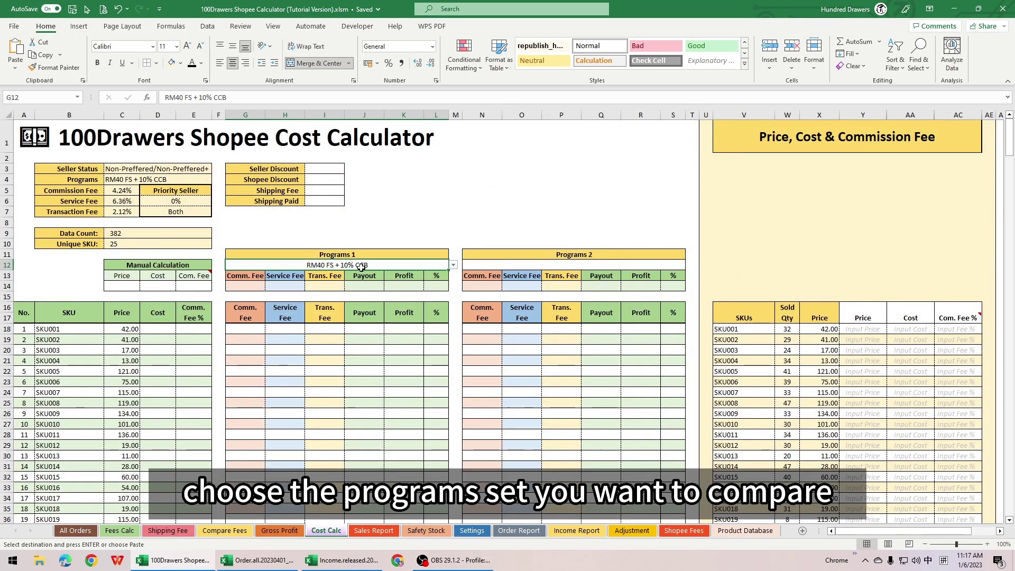
{"action": "left_click", "coordinate": [514, 266]}
{"action": "left_click", "coordinate": [690, 266]}
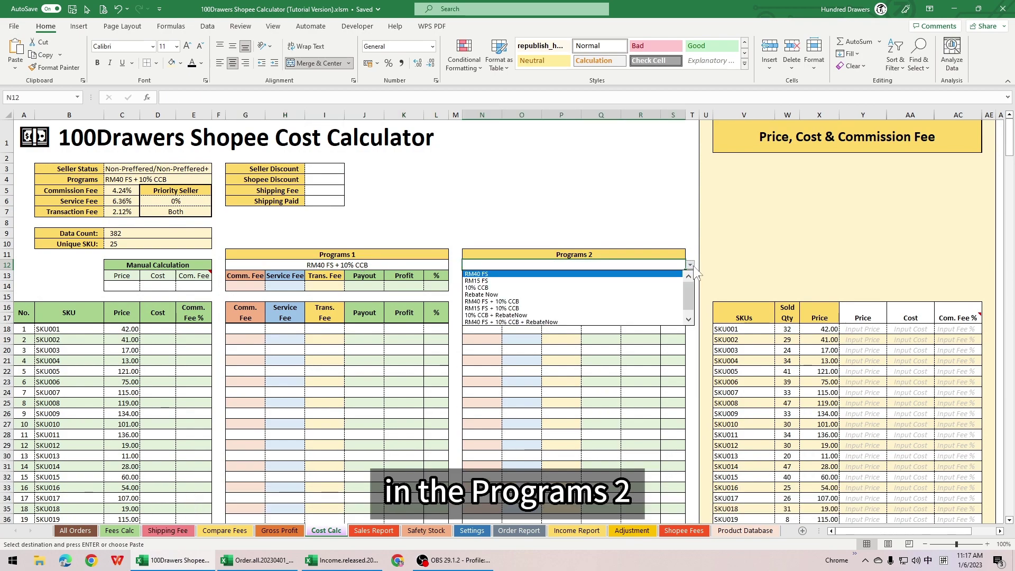
{"action": "left_click", "coordinate": [532, 314]}
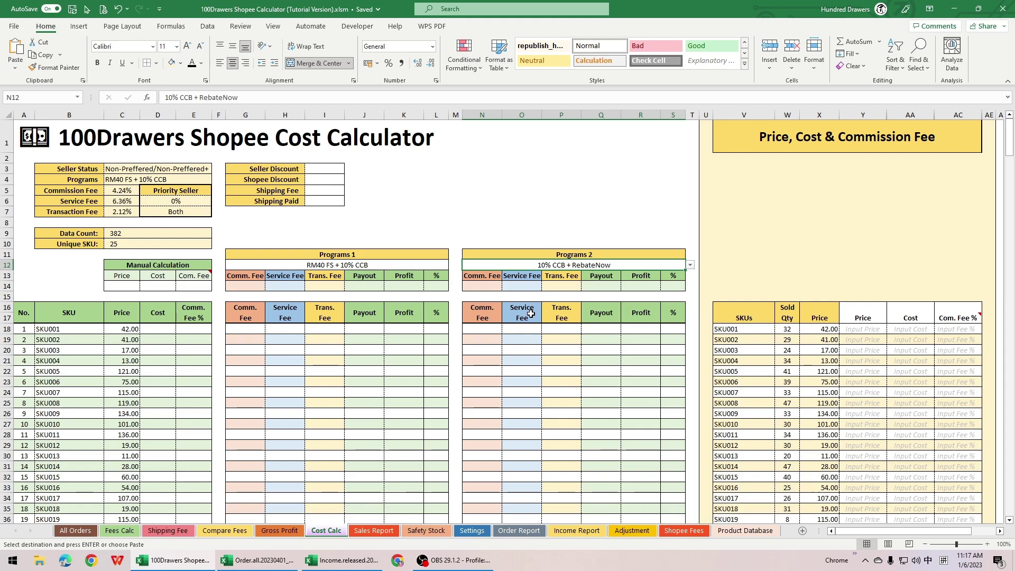
Step: Enter 18.32 in SKU001's Cost cell, giving a Programs 1 profit of 18.34 (50%)
{"action": "left_click_drag", "start_coordinate": [873, 317], "coordinate": [958, 318]}
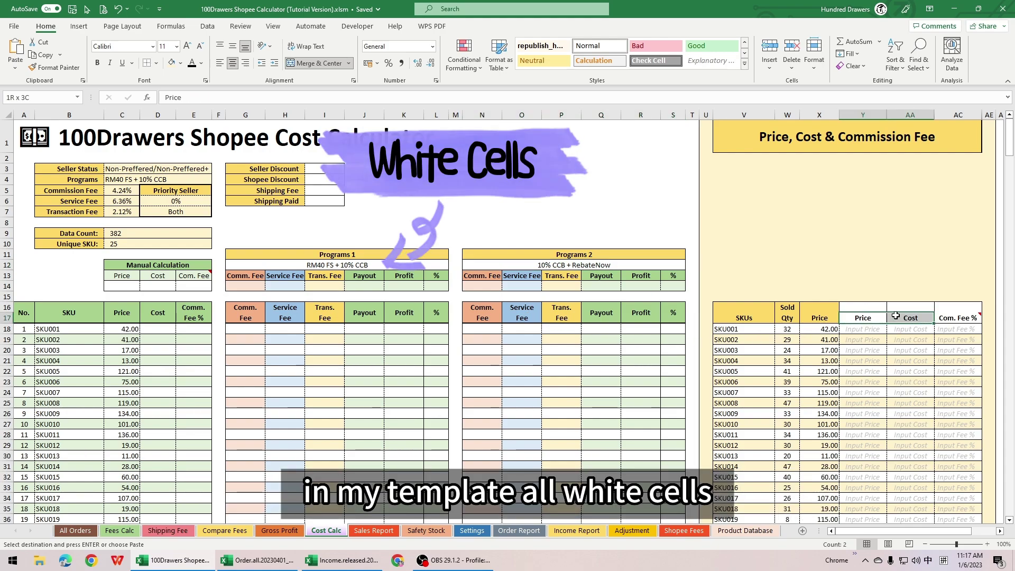
{"action": "left_click", "coordinate": [909, 330]}
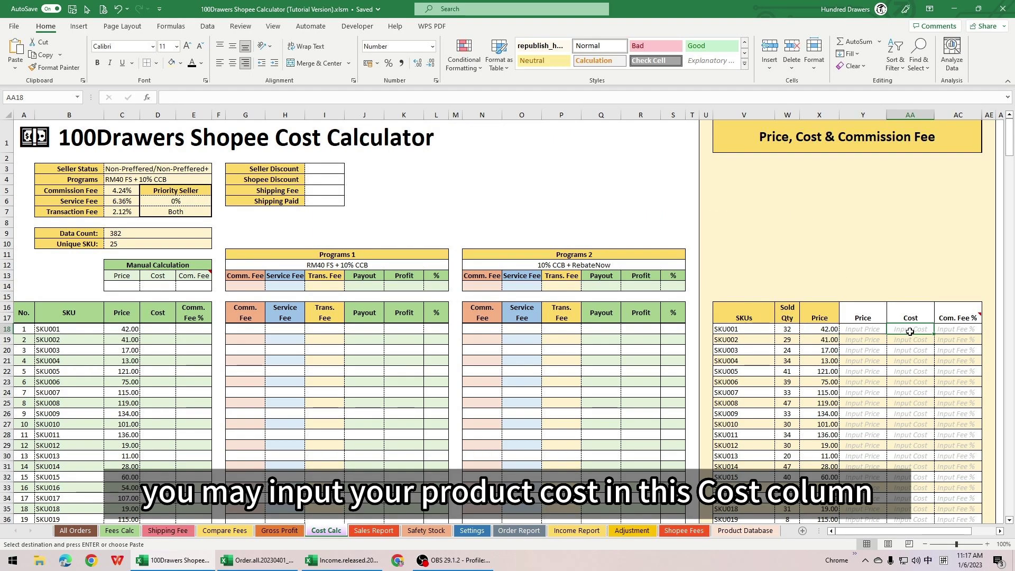
{"action": "type", "text": "18."}
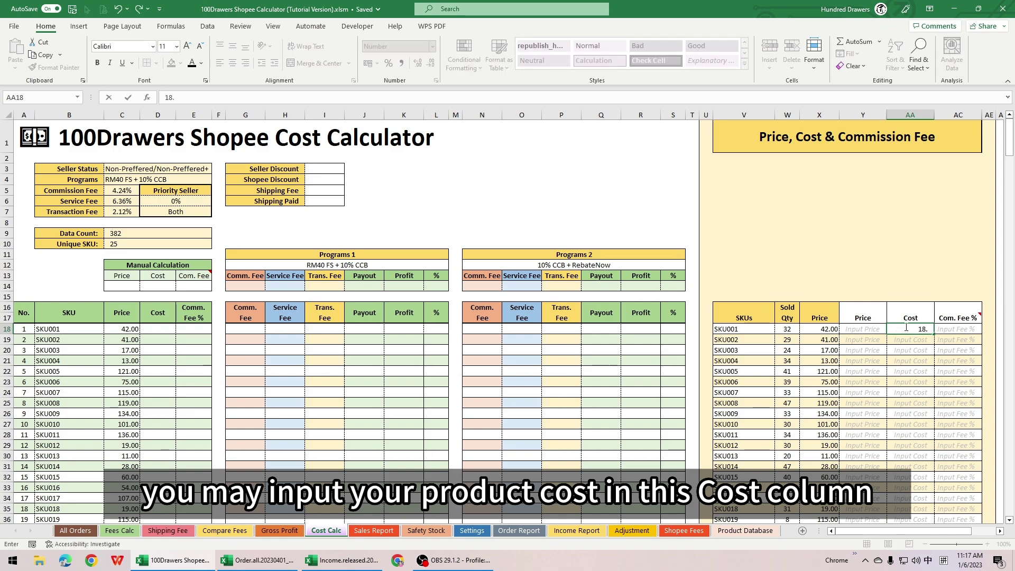
{"action": "type", "text": "32"}
{"action": "key", "text": "Return"}
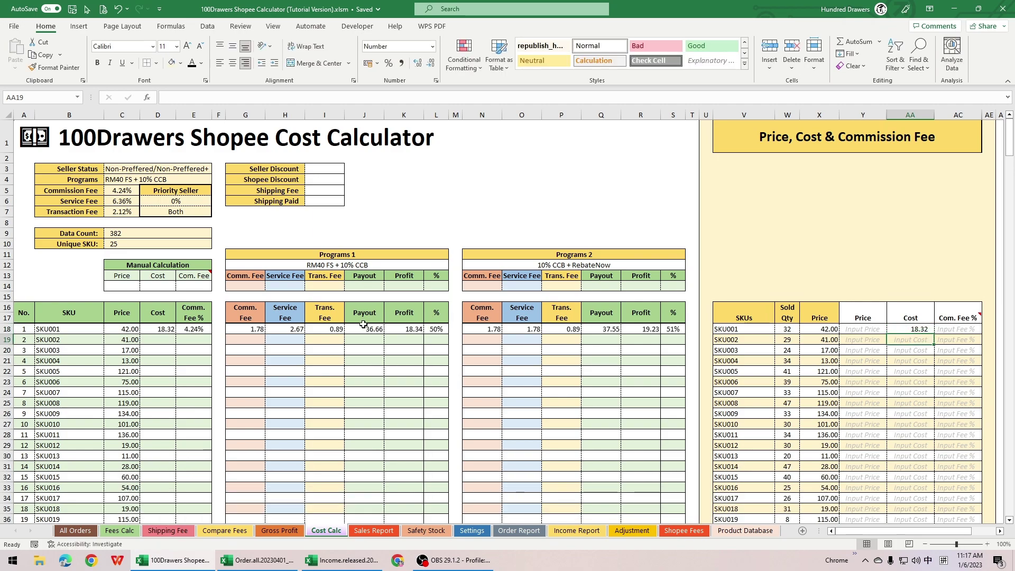
{"action": "left_click_drag", "start_coordinate": [356, 326], "coordinate": [400, 328]}
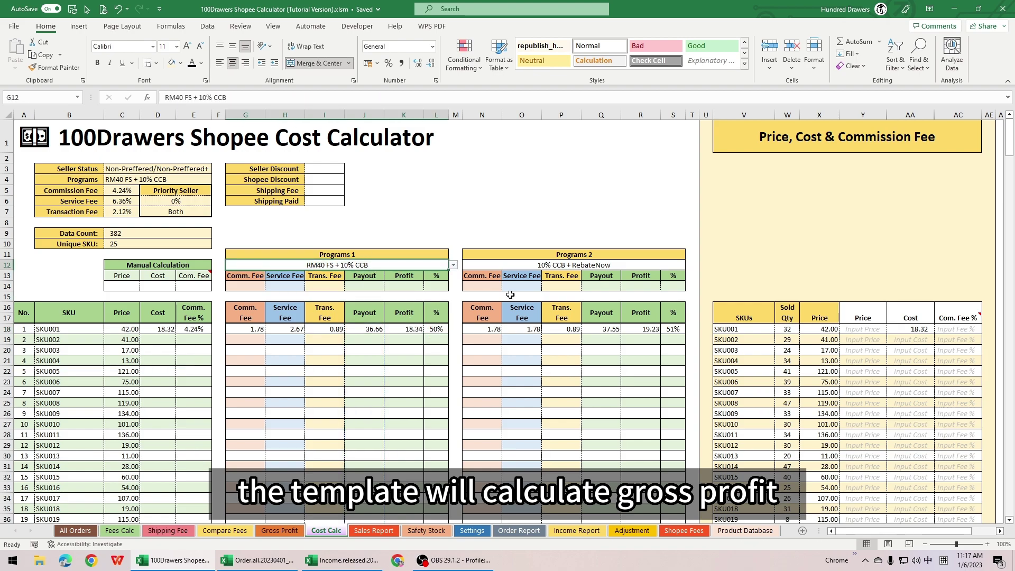
Step: Review SKU001's Programs 2 results and its commission, service and transaction fee formulas
{"action": "left_click_drag", "start_coordinate": [604, 316], "coordinate": [672, 328]}
{"action": "left_click", "coordinate": [635, 265]}
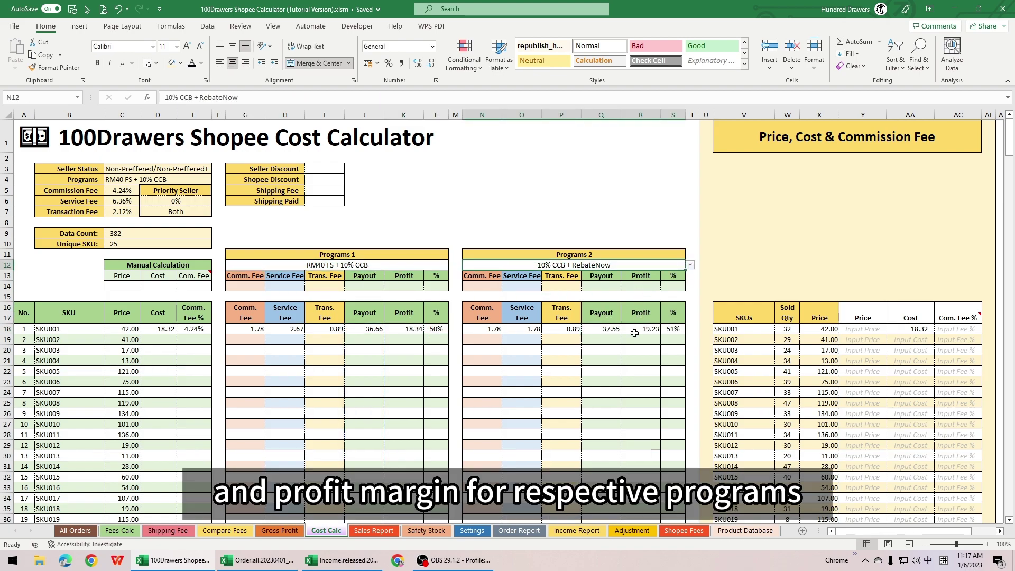
{"action": "left_click", "coordinate": [254, 329]}
{"action": "left_click", "coordinate": [287, 328]}
{"action": "left_click", "coordinate": [324, 329]}
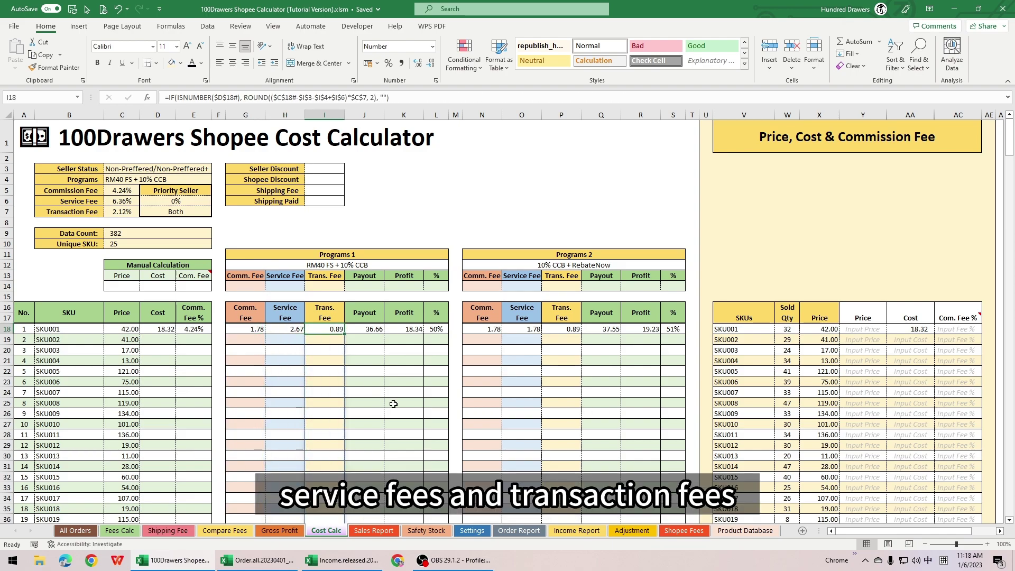
Step: Set Seller Discount to 1.00 and Shipping Fee to 4.90, then check SKU001's payout
{"action": "left_click", "coordinate": [335, 168]}
{"action": "type", "text": "1"}
{"action": "key", "text": "Return"}
{"action": "type", "text": "4.9"}
{"action": "key", "text": "Return"}
{"action": "key", "text": "Return"}
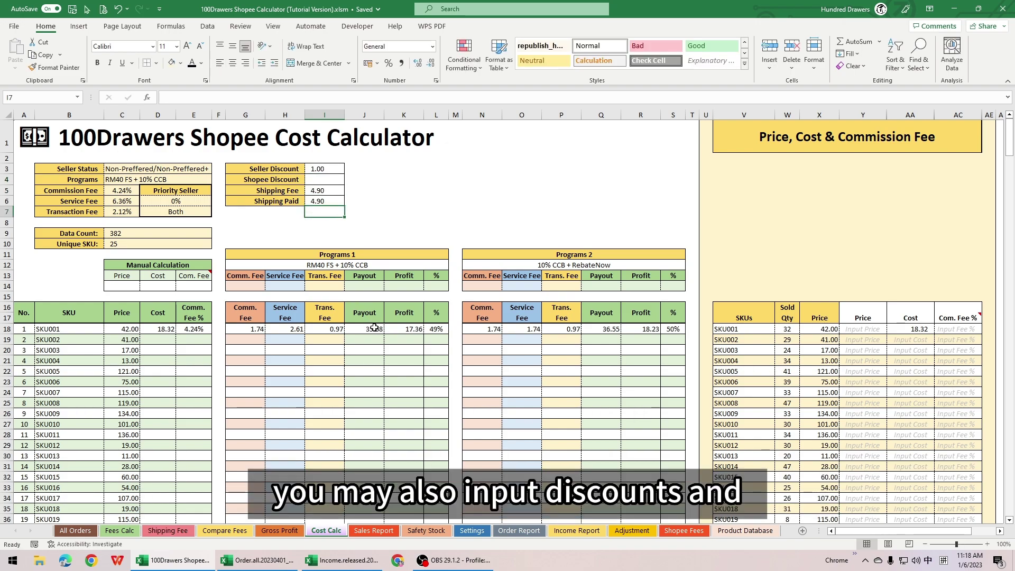
{"action": "left_click", "coordinate": [375, 328]}
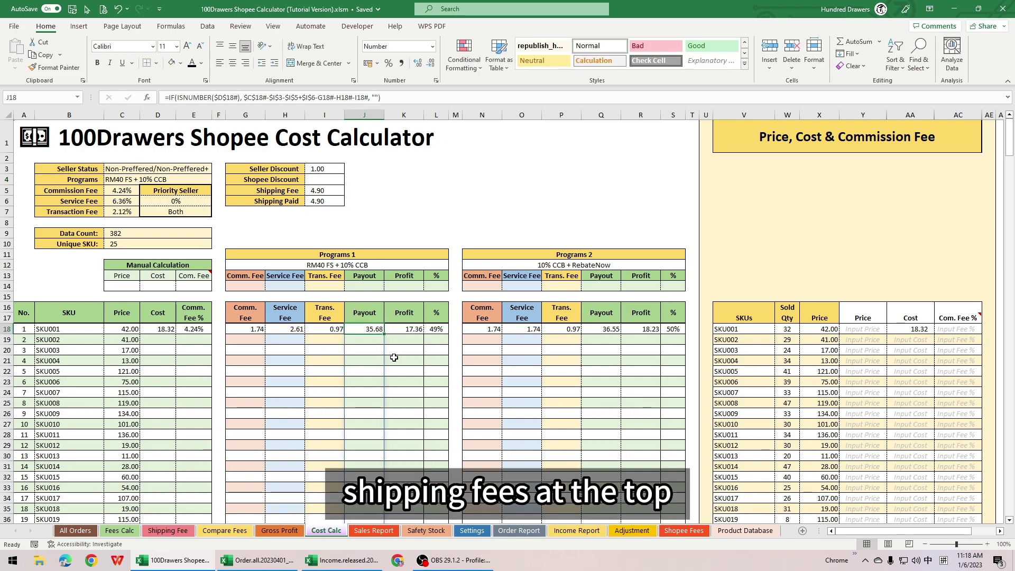
Step: Enter costs of 22.65 for SKU002 and 13.85 for SKU003
{"action": "left_click", "coordinate": [925, 339]}
{"action": "type", "text": "22.65"}
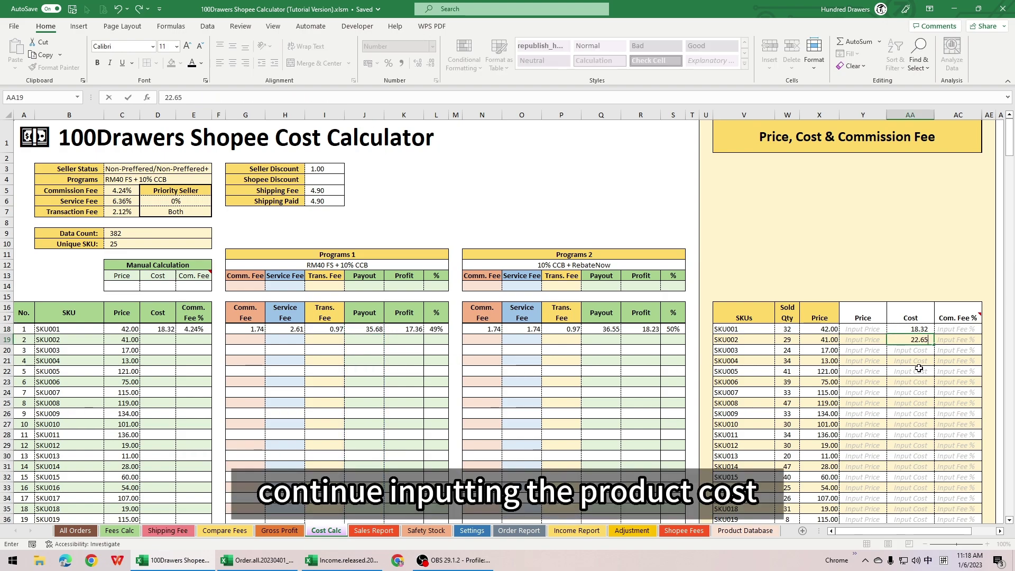
{"action": "key", "text": "Return"}
{"action": "type", "text": "13.85"}
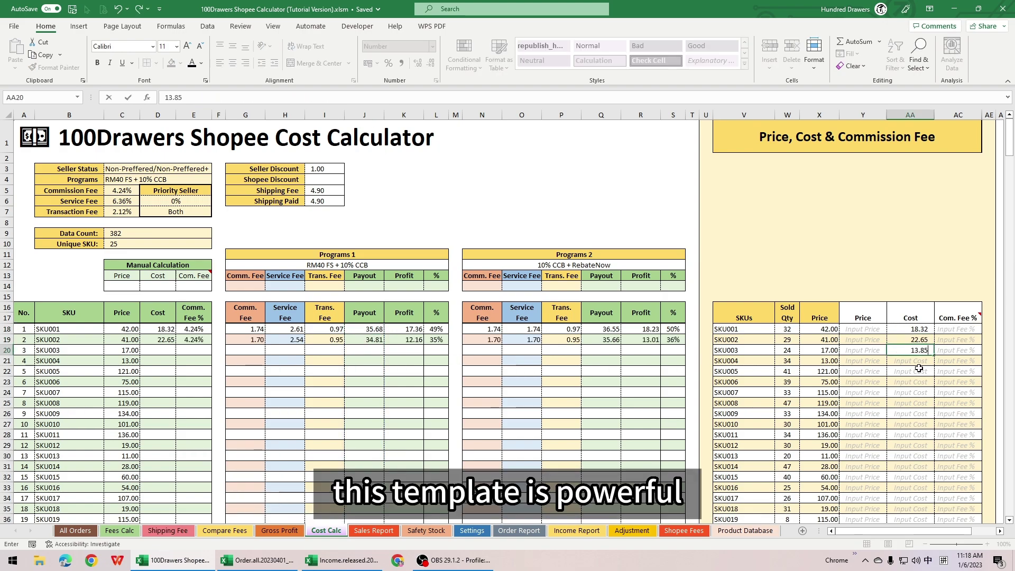
{"action": "key", "text": "ctrl+Return"}
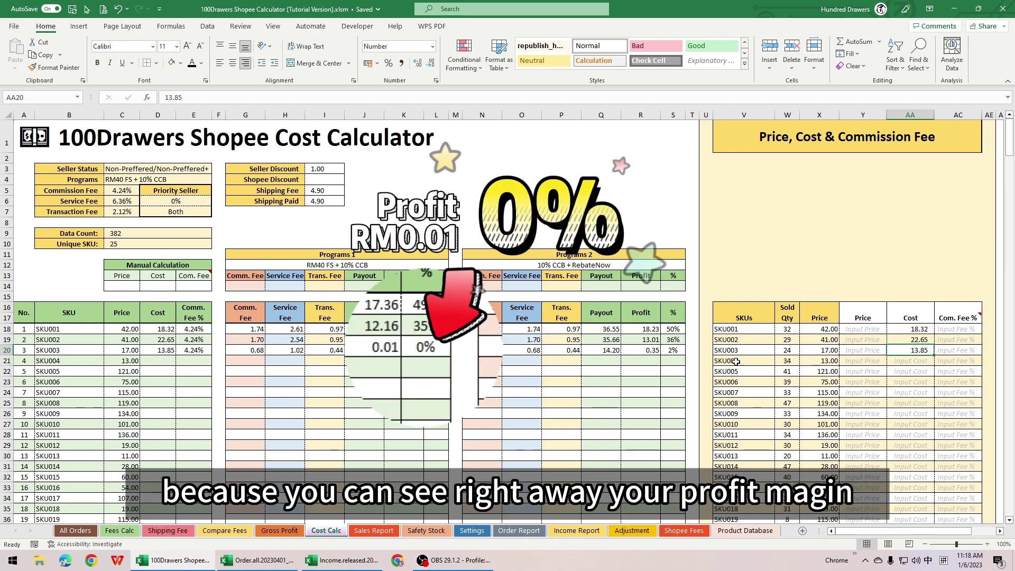
{"action": "left_click", "coordinate": [433, 349]}
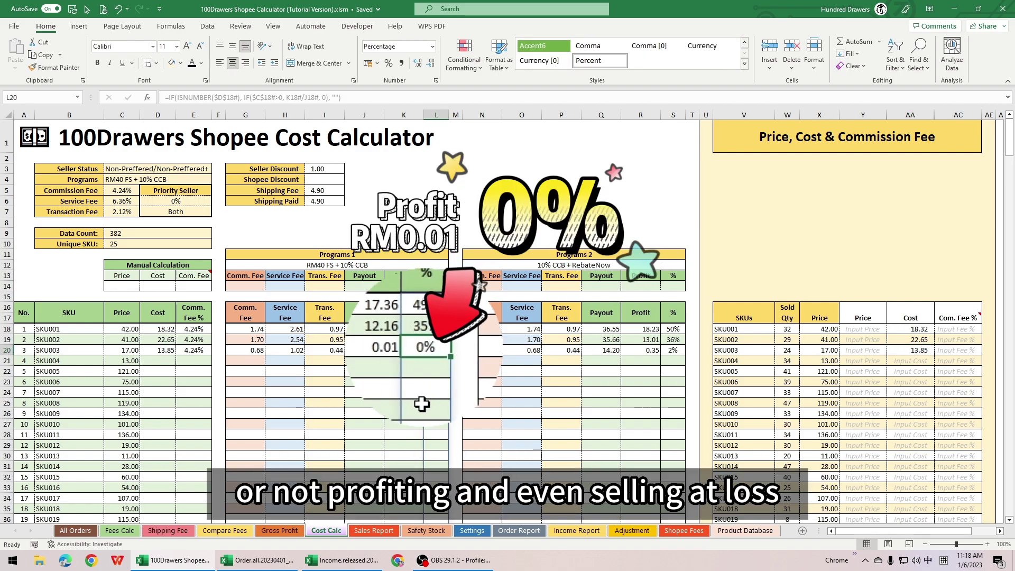
Step: Set SKU003's price to 20.00 and check its updated profit percentage
{"action": "left_click", "coordinate": [863, 351]}
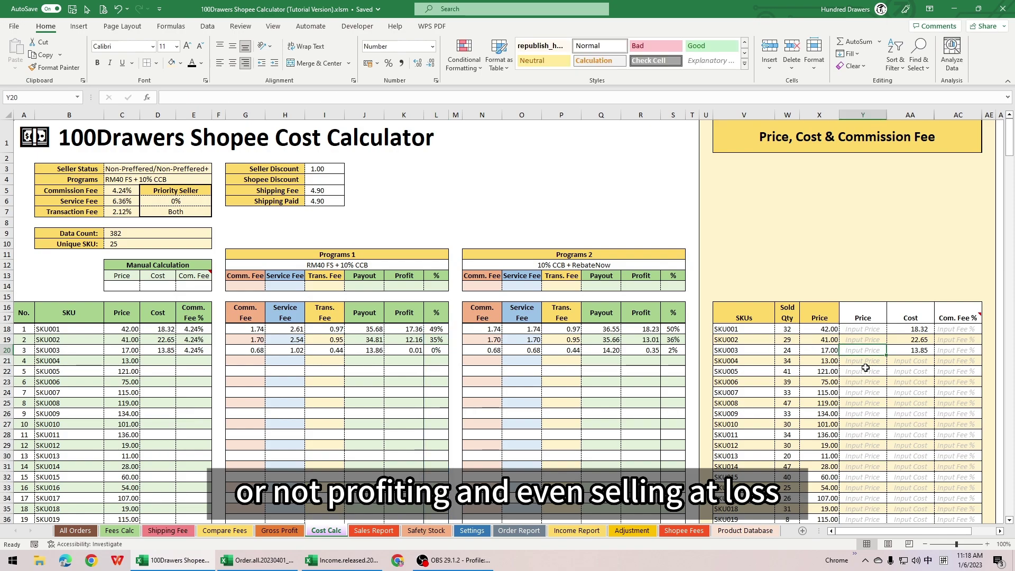
{"action": "type", "text": "18"}
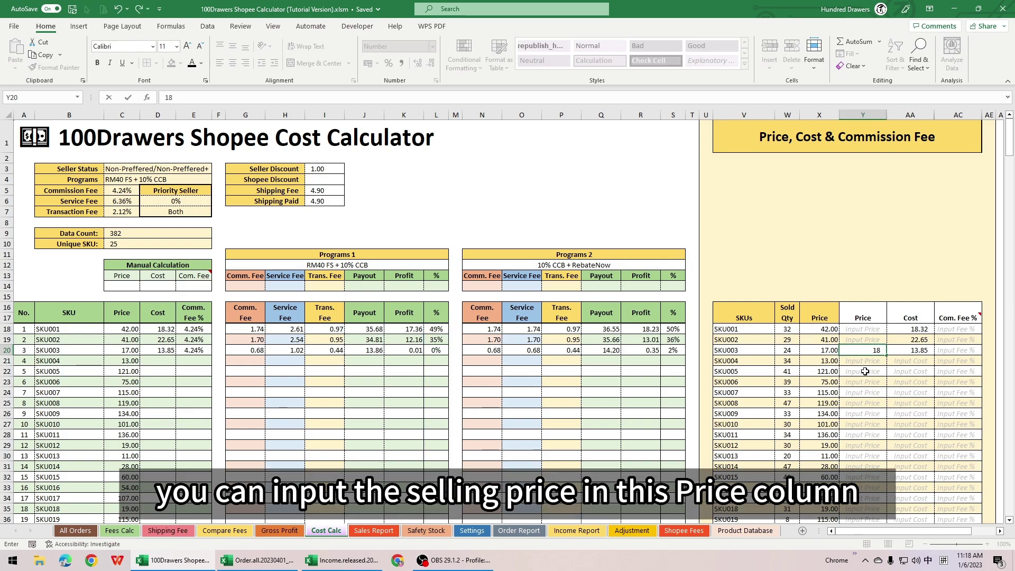
{"action": "key", "text": "Return"}
{"action": "key", "text": "Up"}
{"action": "type", "text": "20"}
{"action": "key", "text": "Return"}
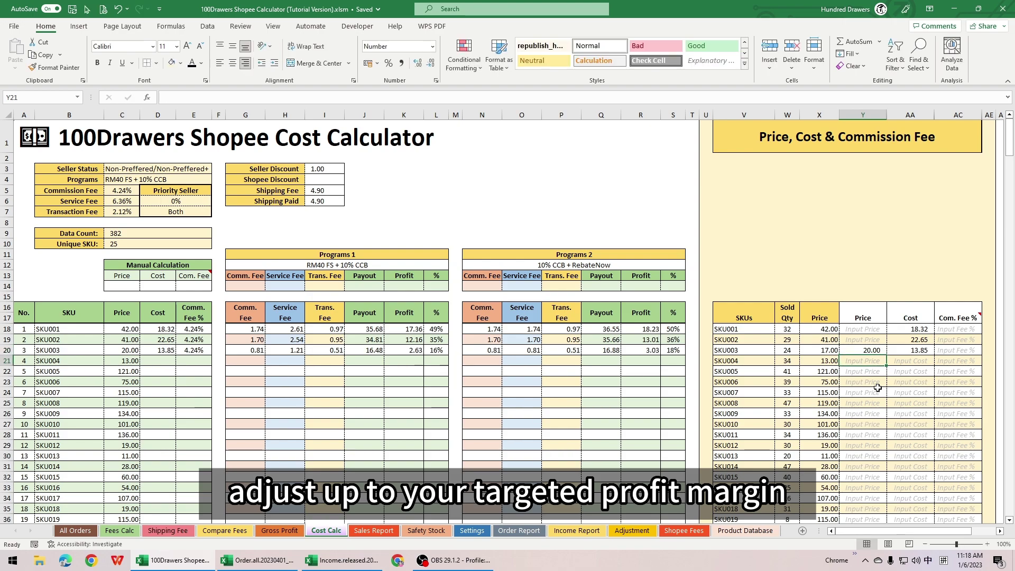
{"action": "left_click", "coordinate": [431, 352]}
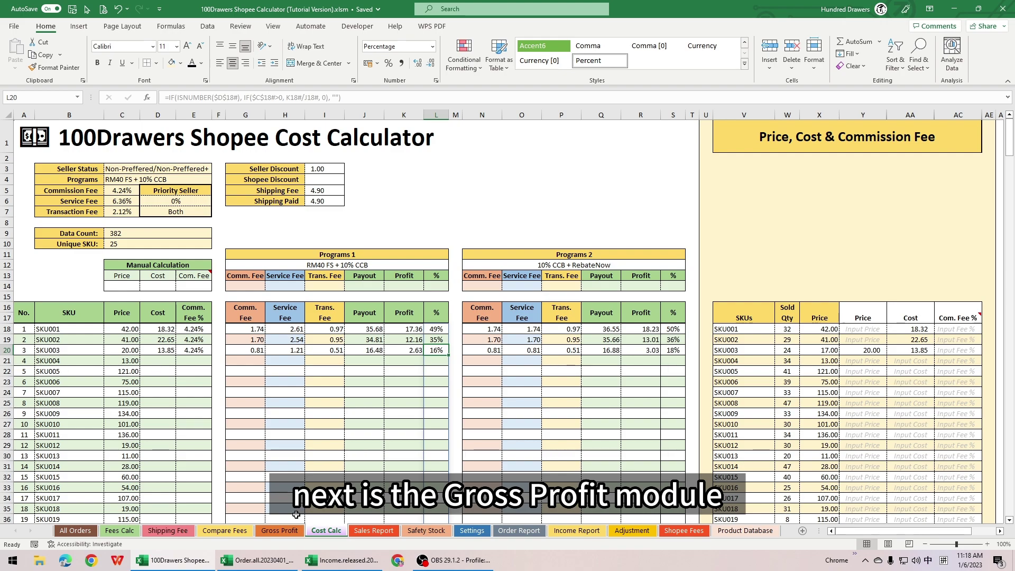
{"action": "left_click", "coordinate": [275, 531]}
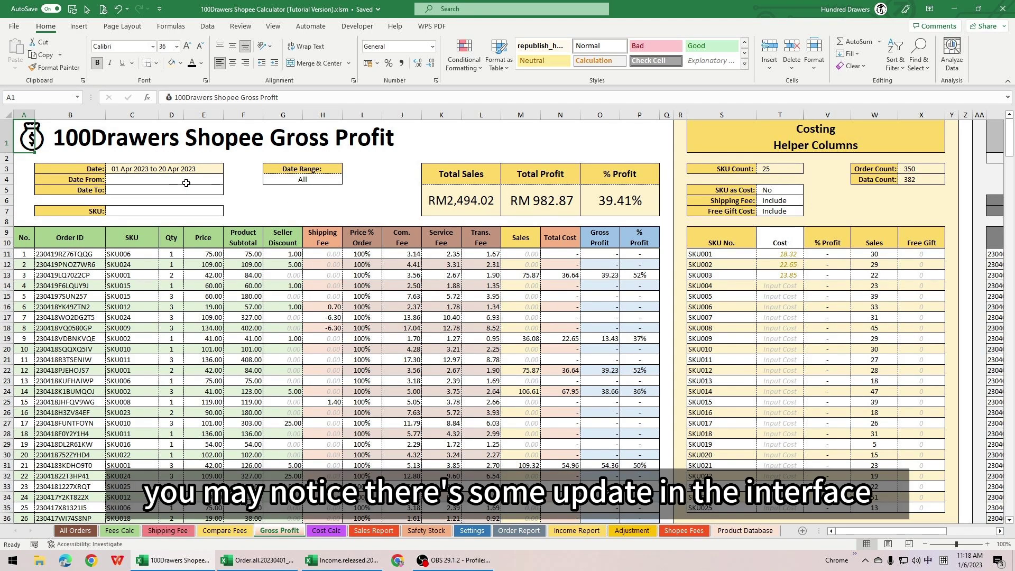
{"action": "left_click_drag", "start_coordinate": [187, 183], "coordinate": [187, 211]}
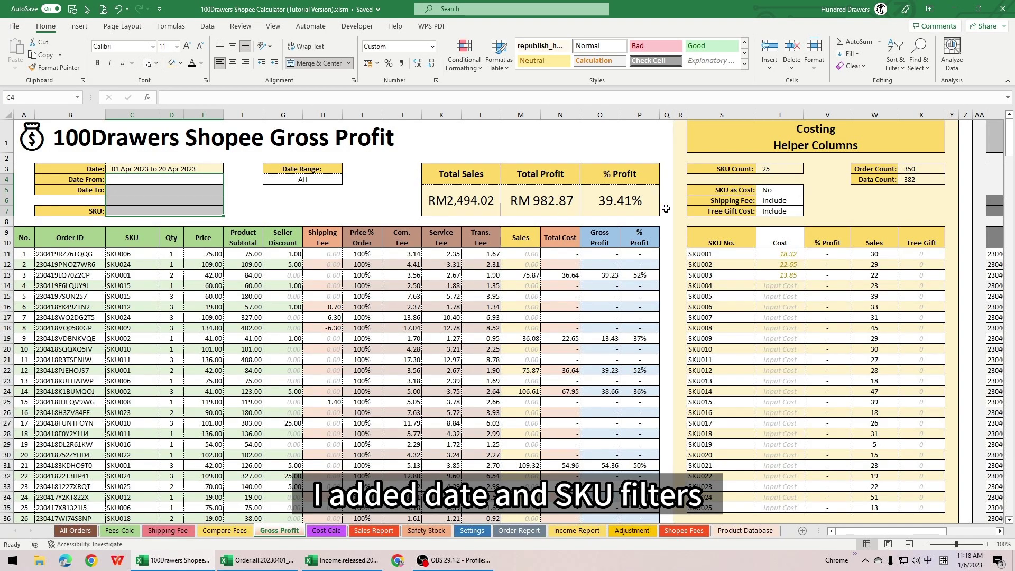
{"action": "left_click", "coordinate": [782, 211]}
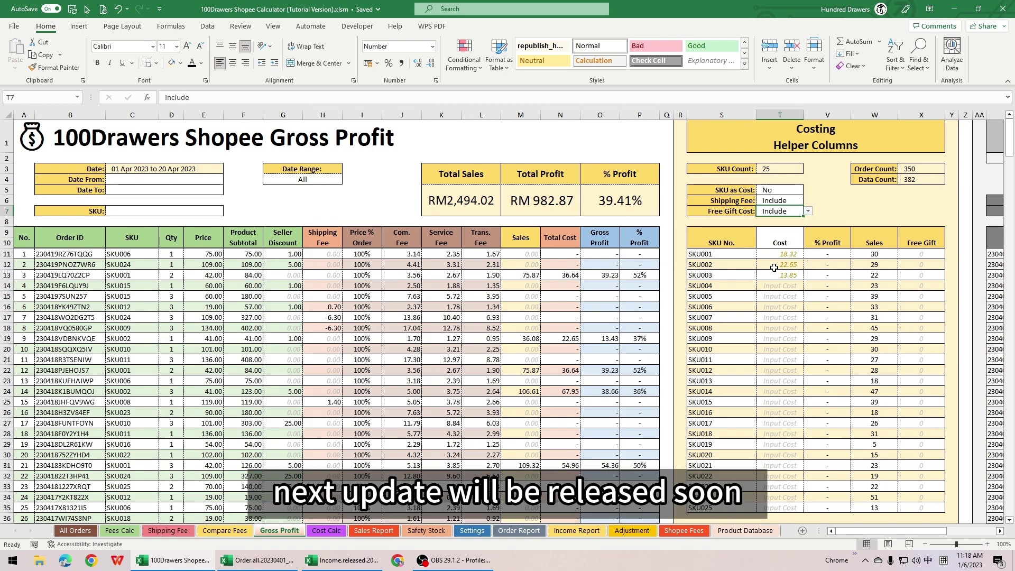
Step: Review the SKU costs in the Gross Profit Cost column, briefly checking Cost Calc
{"action": "left_click", "coordinate": [782, 241]}
{"action": "left_click_drag", "start_coordinate": [781, 254], "coordinate": [790, 318]}
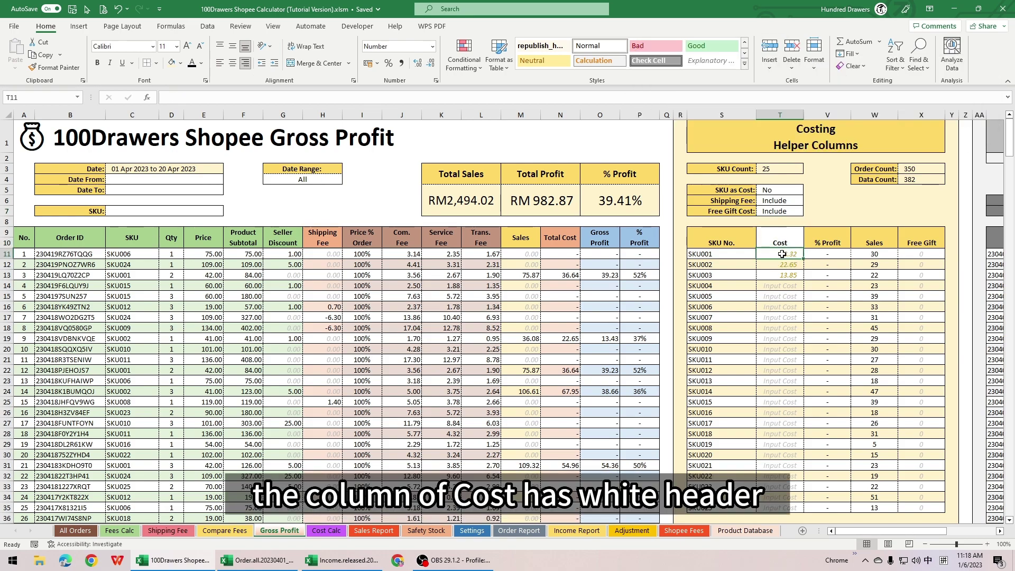
{"action": "left_click", "coordinate": [786, 265]}
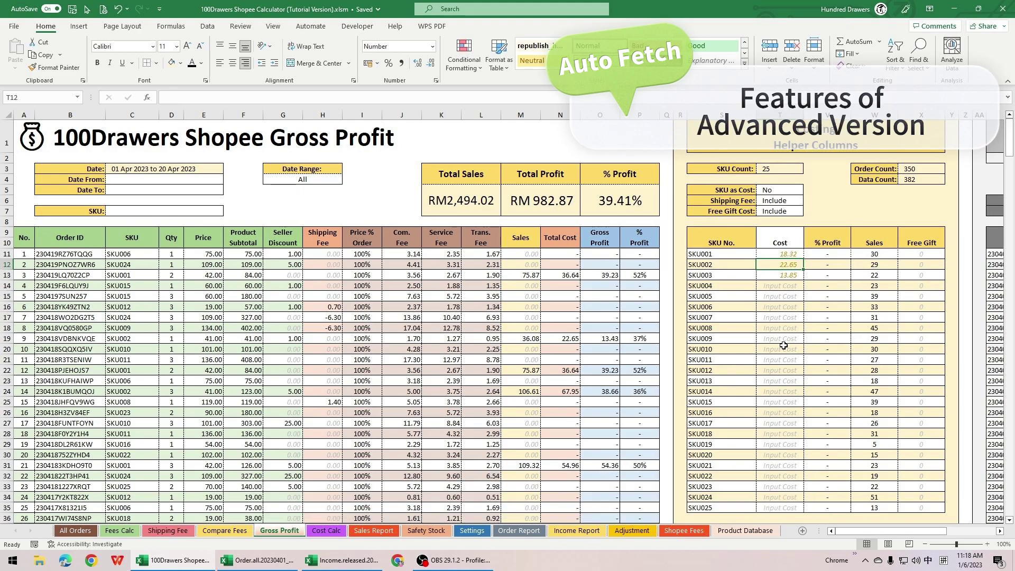
{"action": "left_click", "coordinate": [326, 530]}
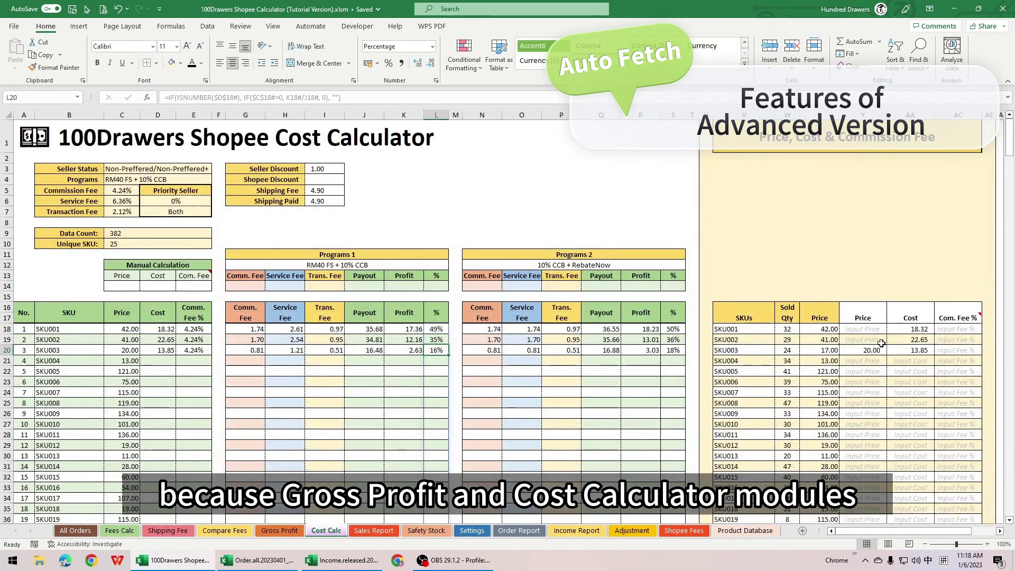
{"action": "left_click", "coordinate": [287, 530]}
Step: Enter 11.56 as SKU004's cost and view it on the Cost Calc sheet
{"action": "left_click", "coordinate": [797, 287]}
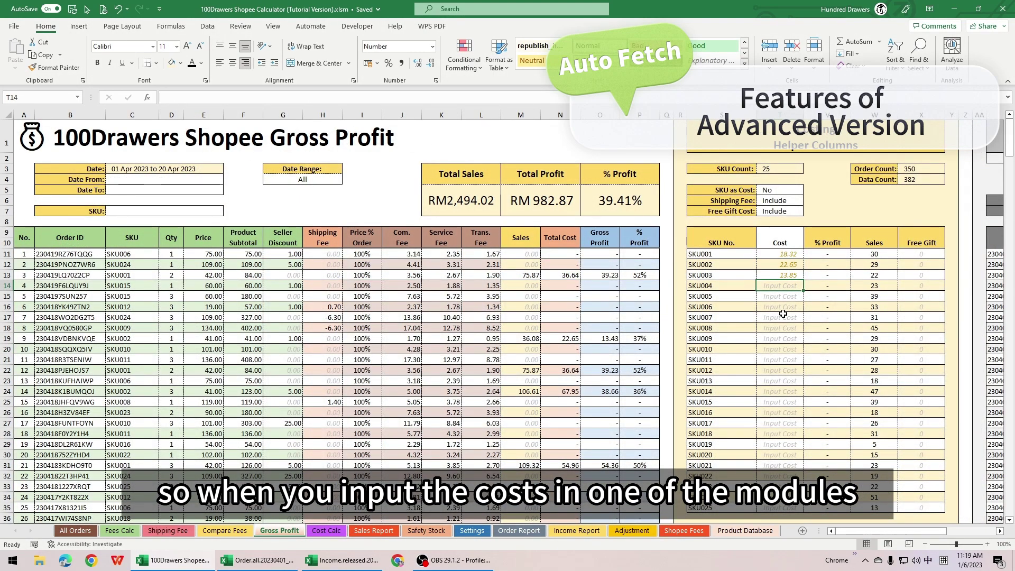
{"action": "type", "text": "11.56"}
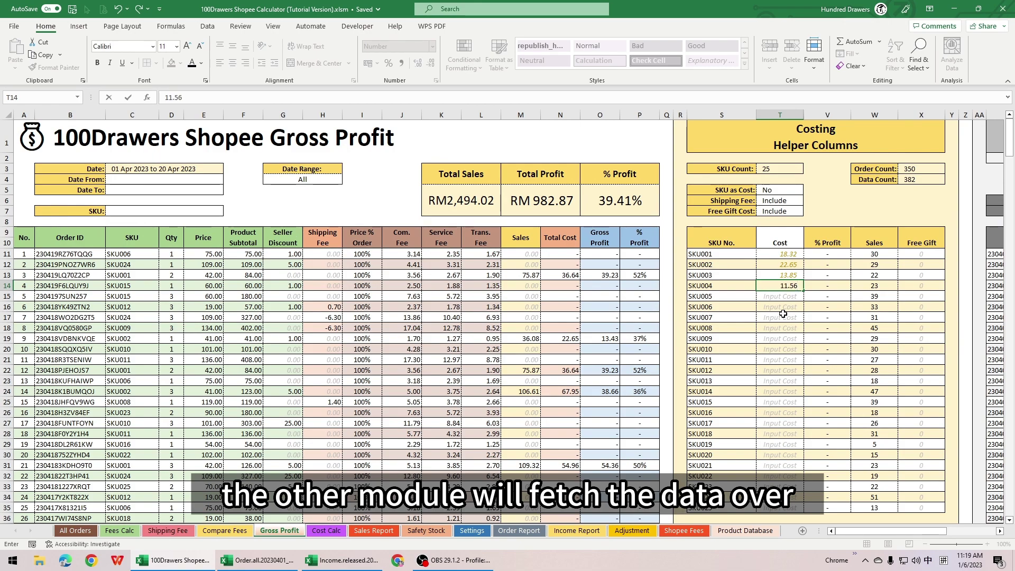
{"action": "key", "text": "Return"}
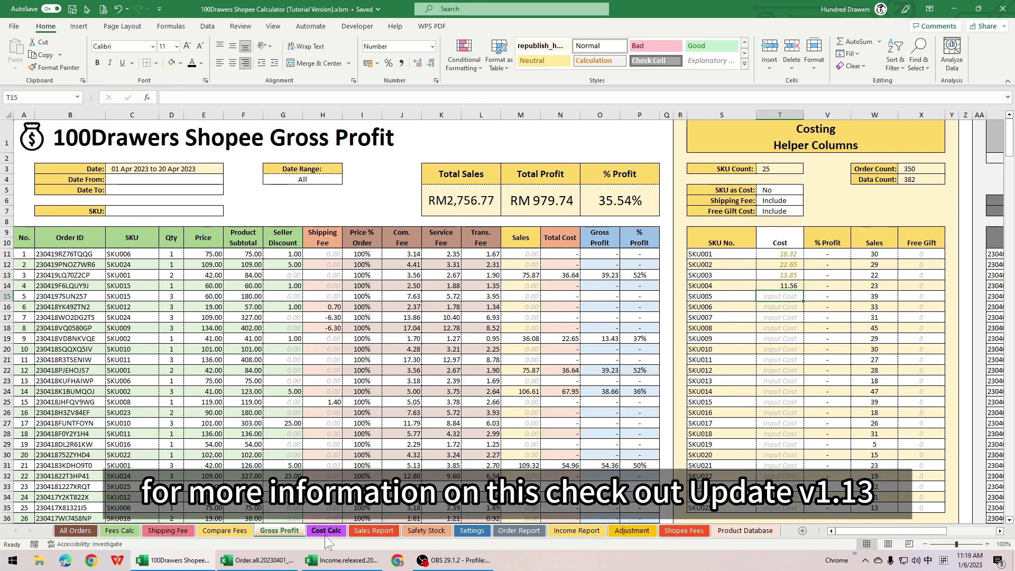
{"action": "left_click", "coordinate": [326, 531]}
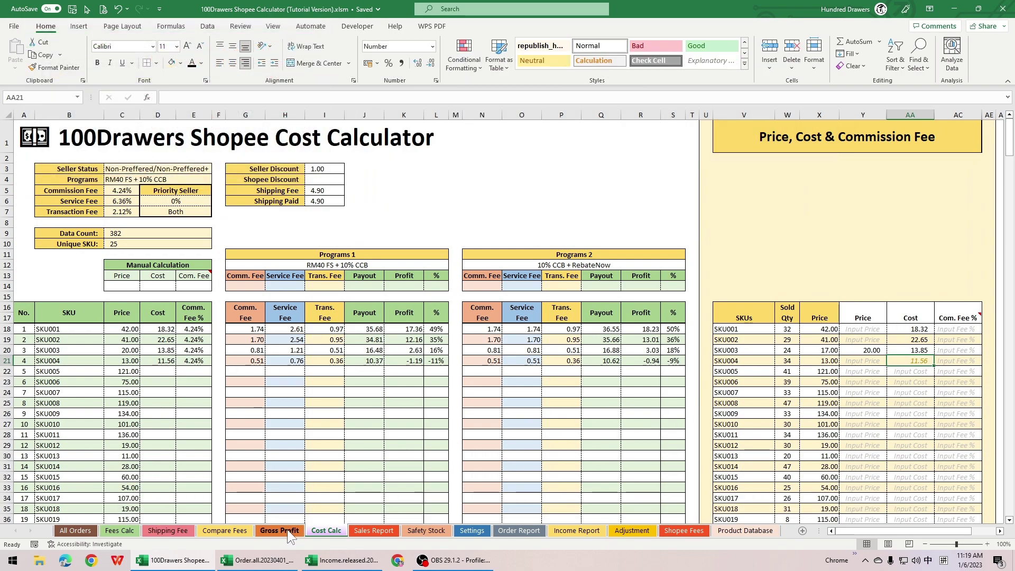
Step: Enter 52.32 as SKU005's cost on Gross Profit and select the Total Sales, Profit and % Profit totals
{"action": "left_click", "coordinate": [282, 531]}
{"action": "left_click", "coordinate": [777, 288]}
{"action": "left_click", "coordinate": [779, 297]}
{"action": "type", "text": "52.32"}
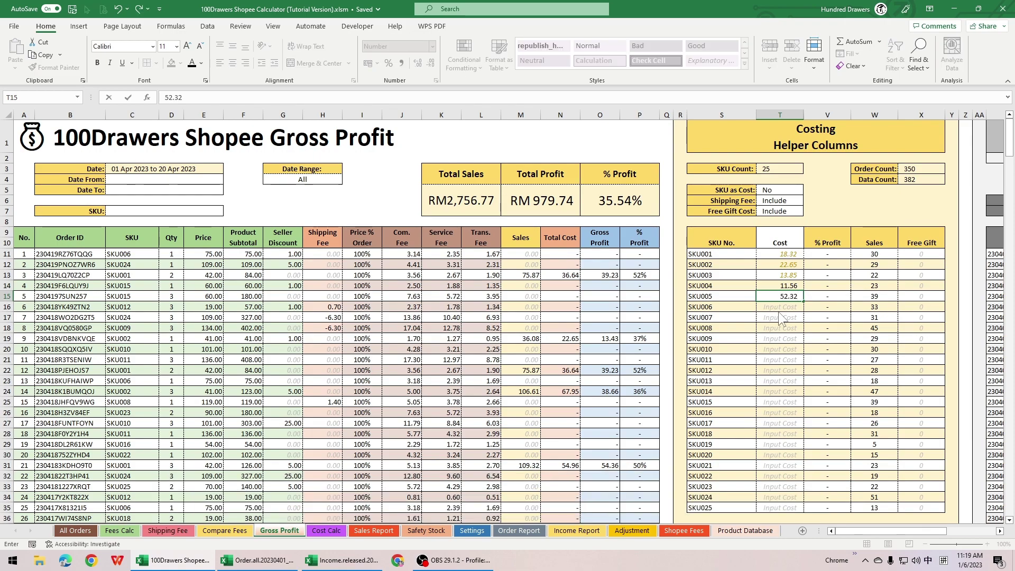
{"action": "key", "text": "Return"}
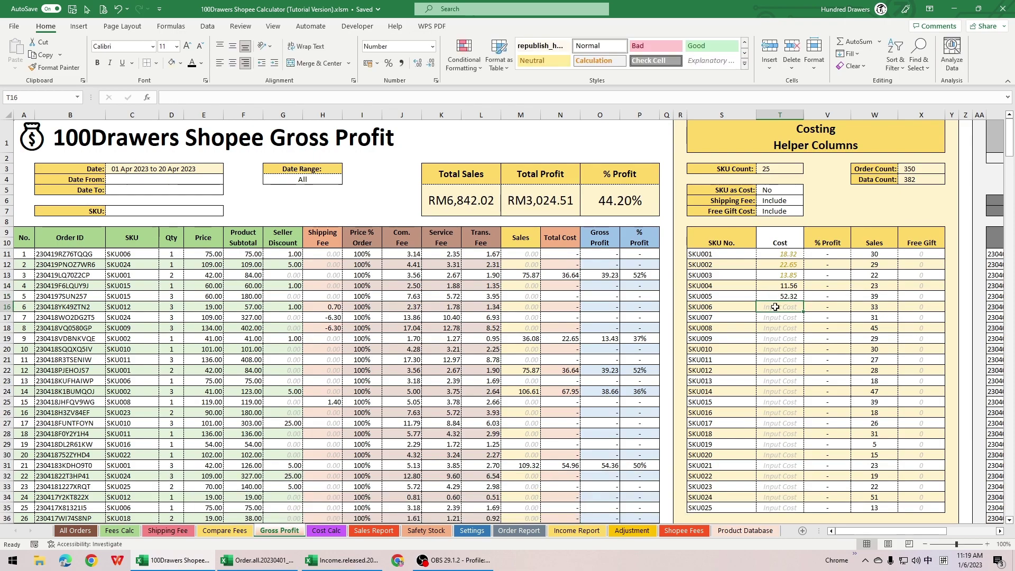
{"action": "left_click", "coordinate": [779, 295]}
{"action": "left_click_drag", "start_coordinate": [455, 201], "coordinate": [623, 203]}
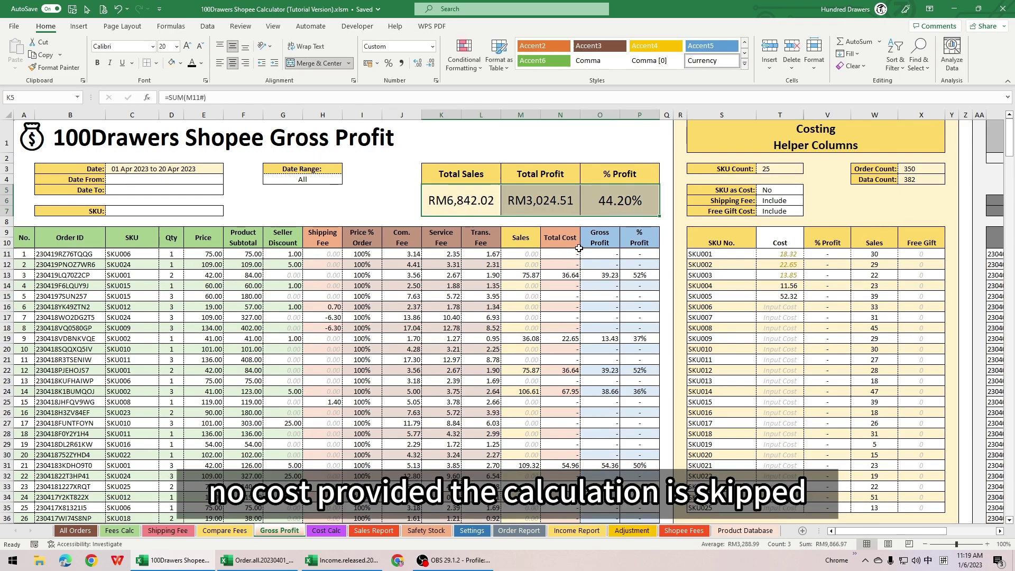